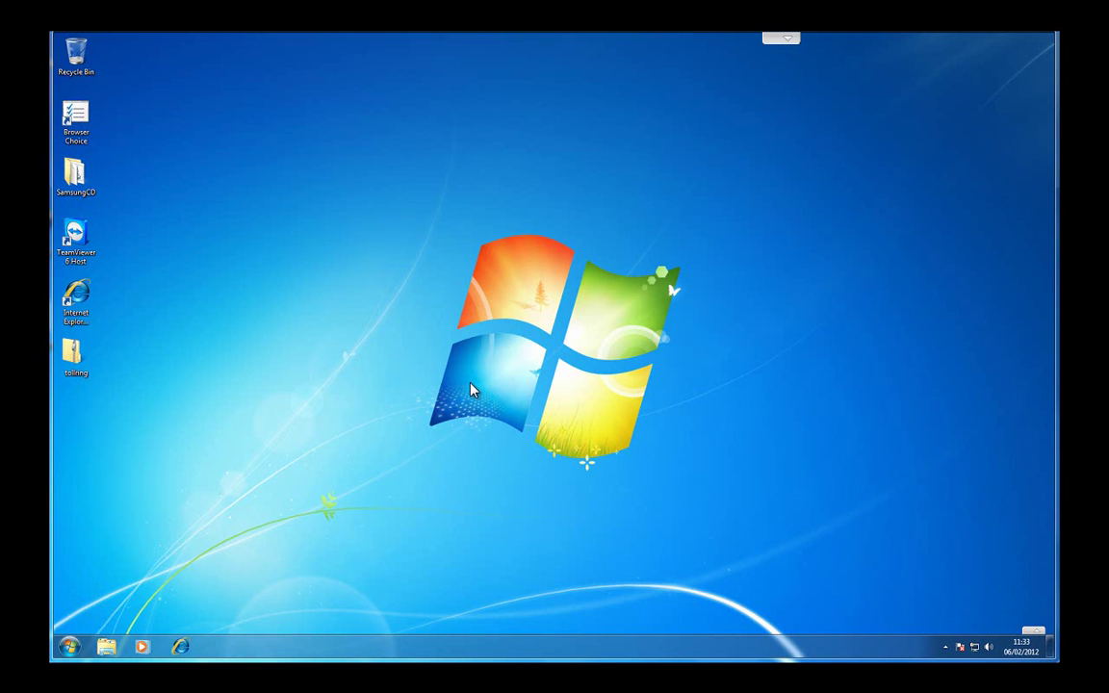
- Launch the Installer from the SamsungCD folder and approve the User Account Control prompt
double_click(81, 183)
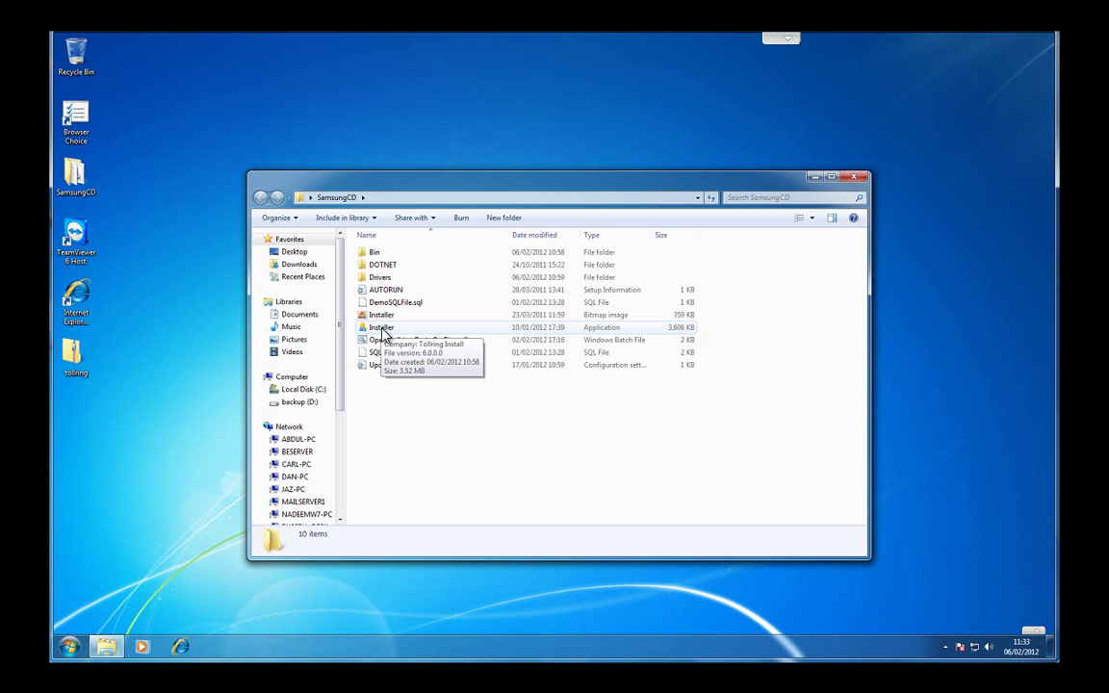
double_click(383, 329)
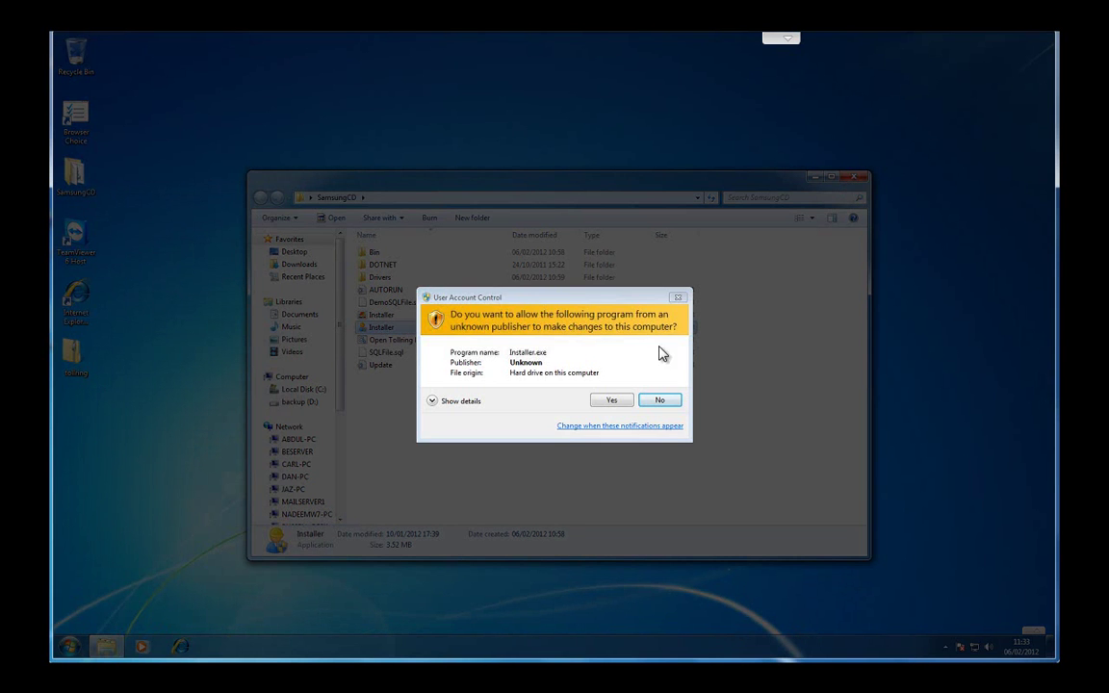
left_click(612, 401)
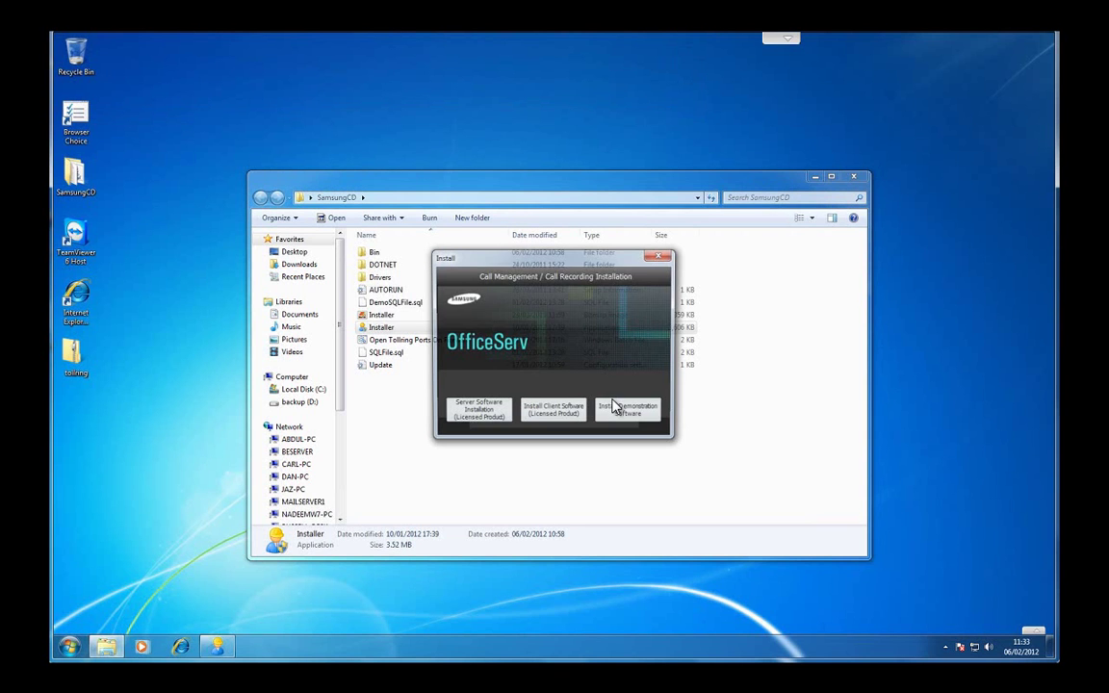
- Close the SamsungCD folder window
left_click(852, 179)
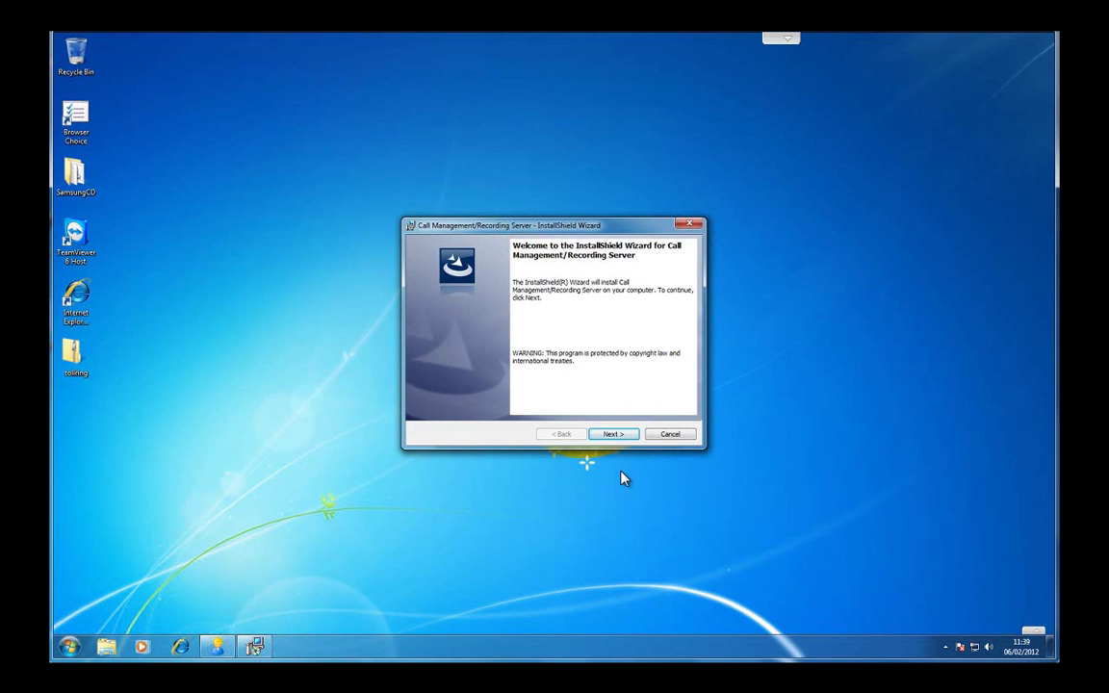
- Accept the Call Management/Recording Server licence agreement terms
left_click(617, 436)
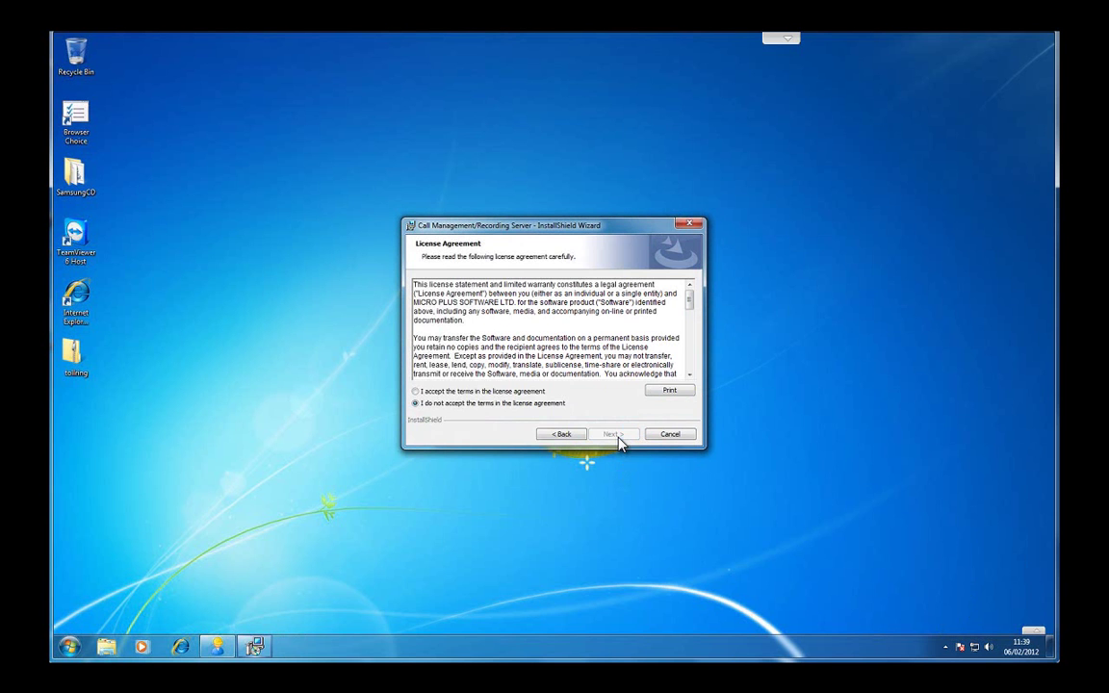
left_click(528, 391)
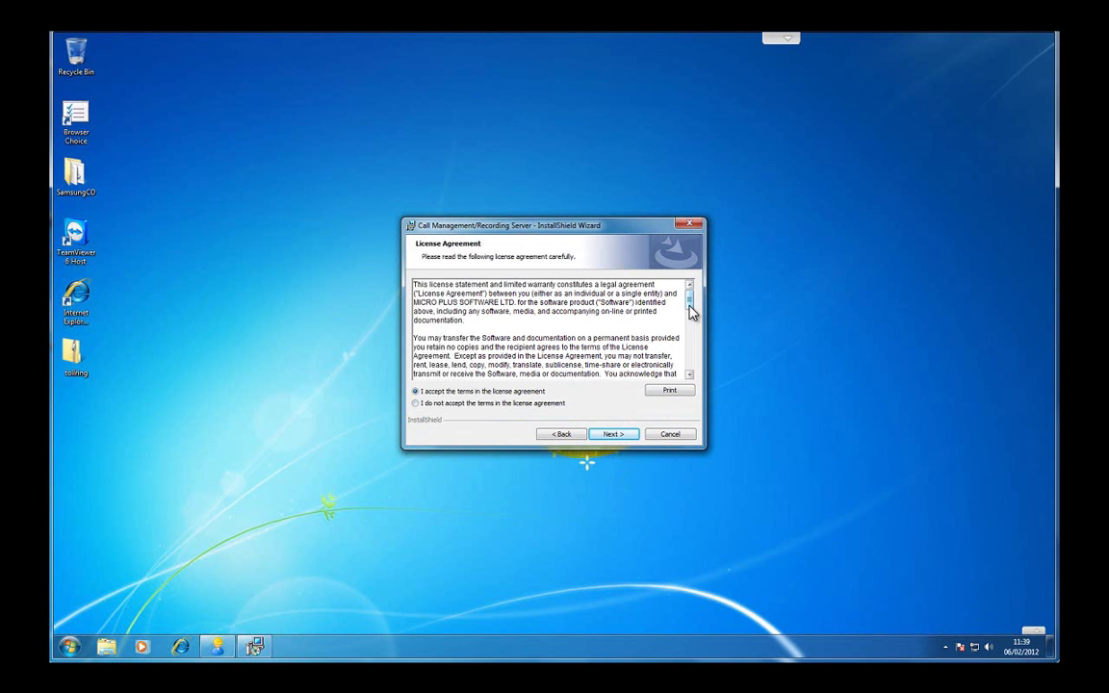
left_click_drag(691, 304, 693, 352)
scroll(693, 354, "down", 10)
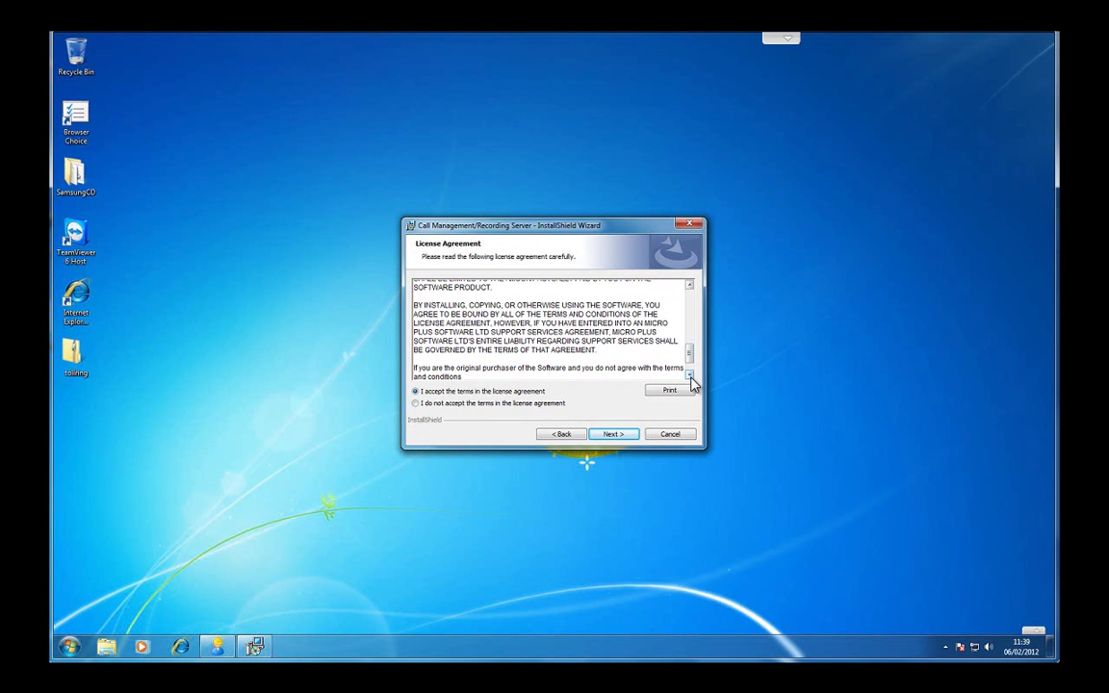
- Keep the default customer information and start the server installation
left_click(614, 434)
key("Tab")
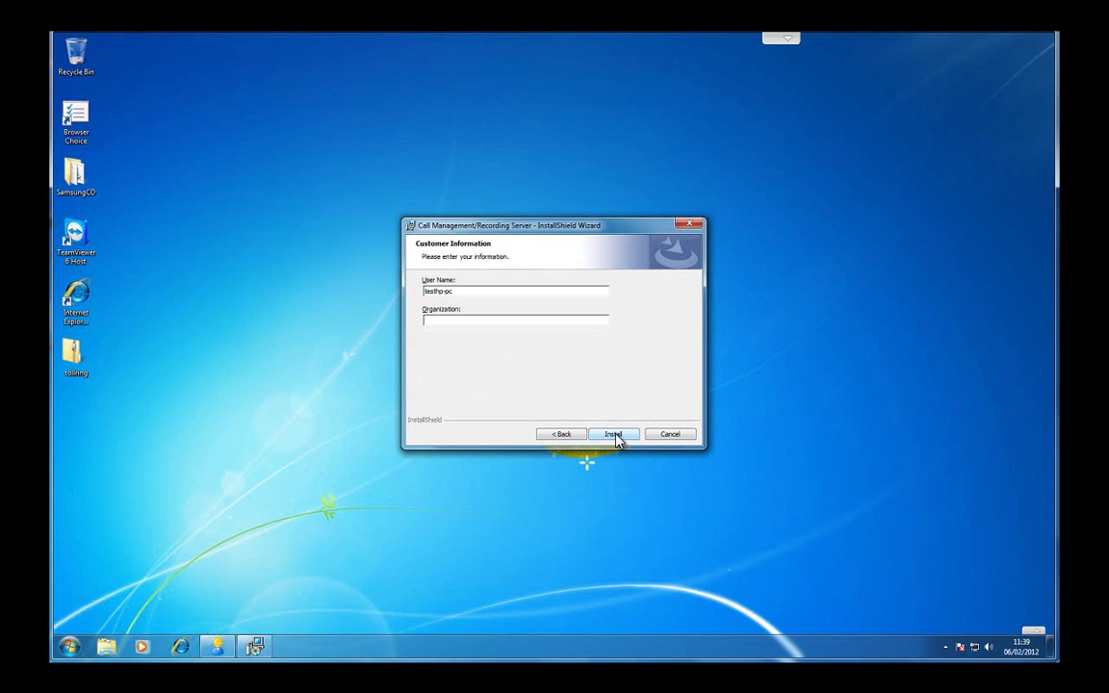
left_click(614, 434)
left_click(614, 434)
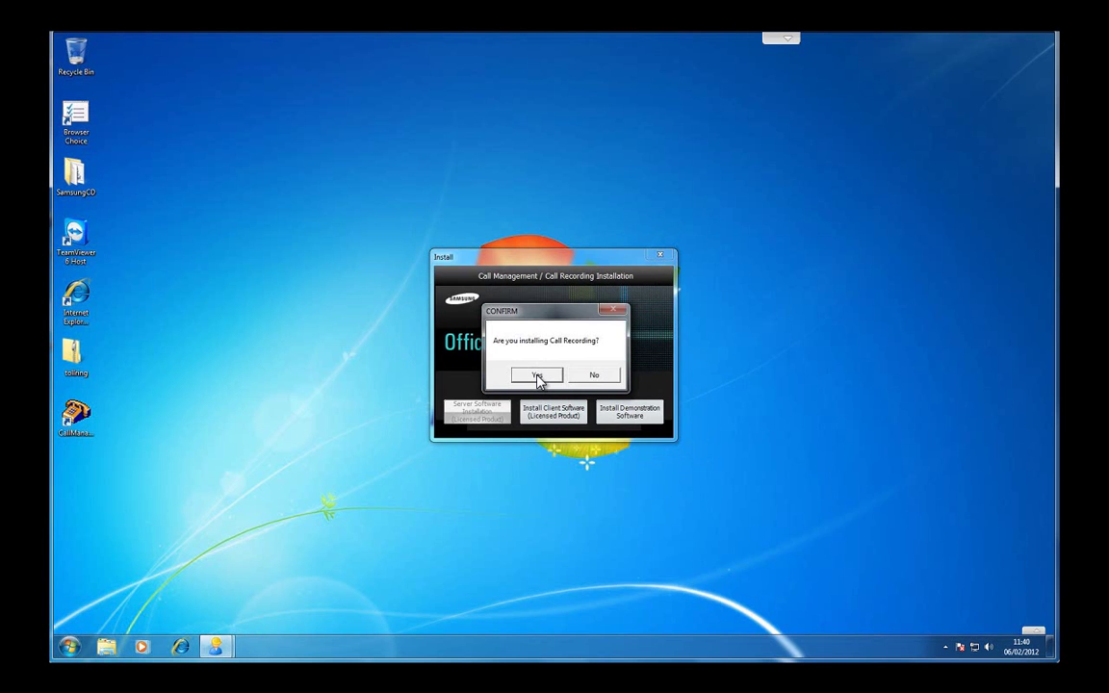
- Answer Yes to 'Are you installing Call Recording?' to reach Connect VR Box
left_click(537, 375)
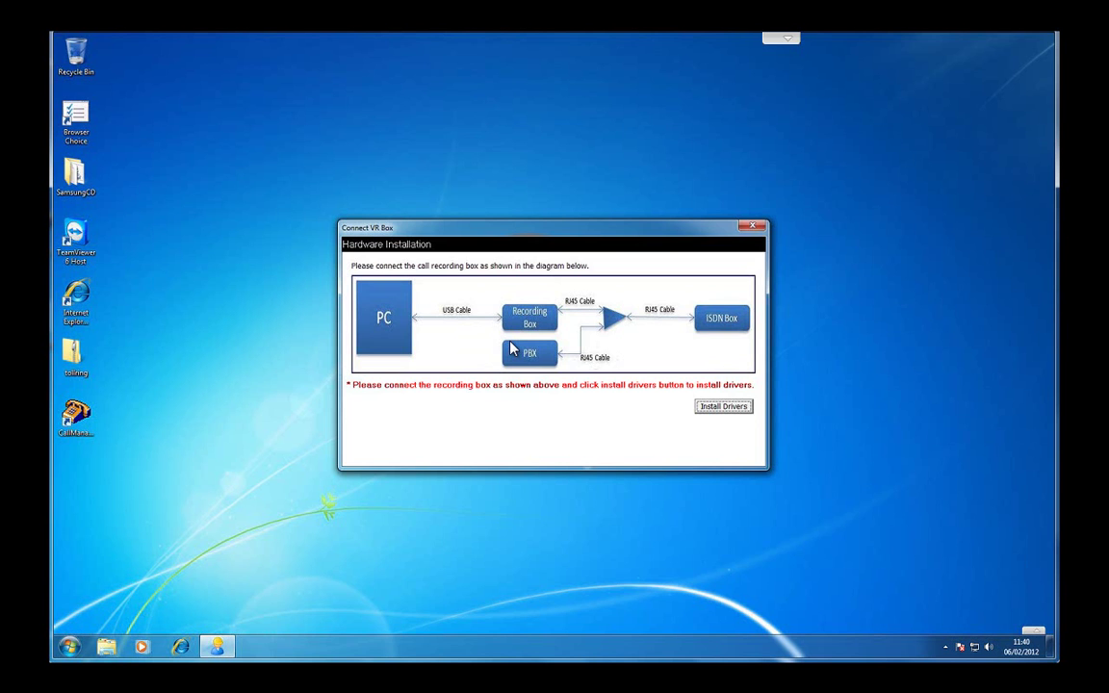
- Install the FTDI CDM recording box drivers through the Device Driver Installation Wizard
left_click(720, 408)
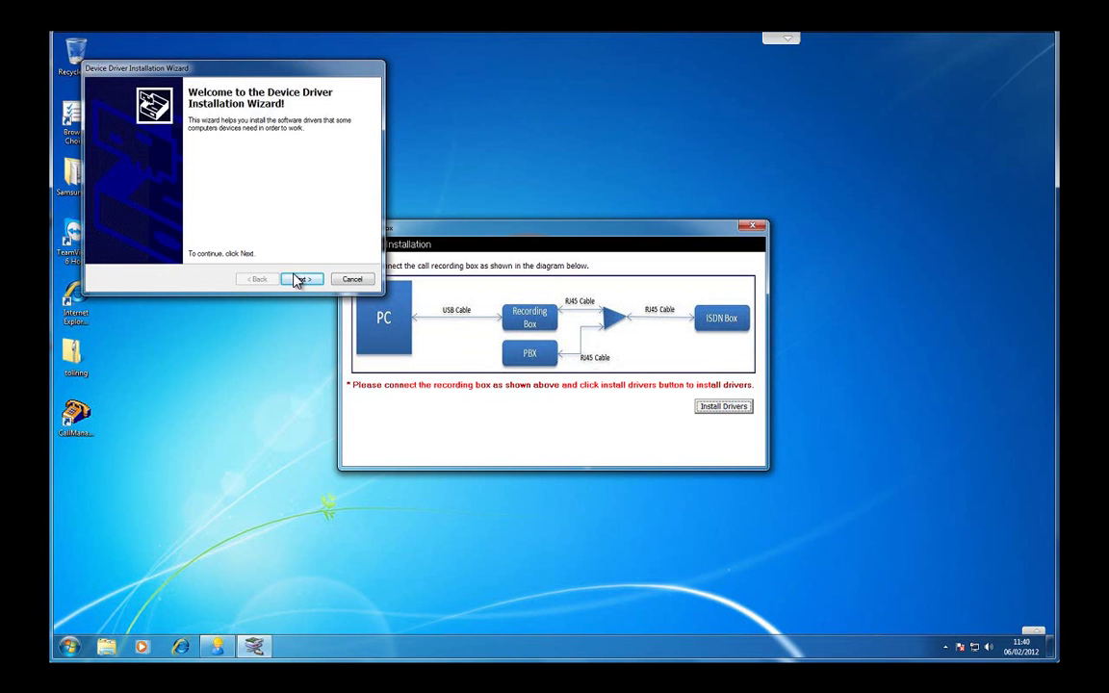
left_click(299, 280)
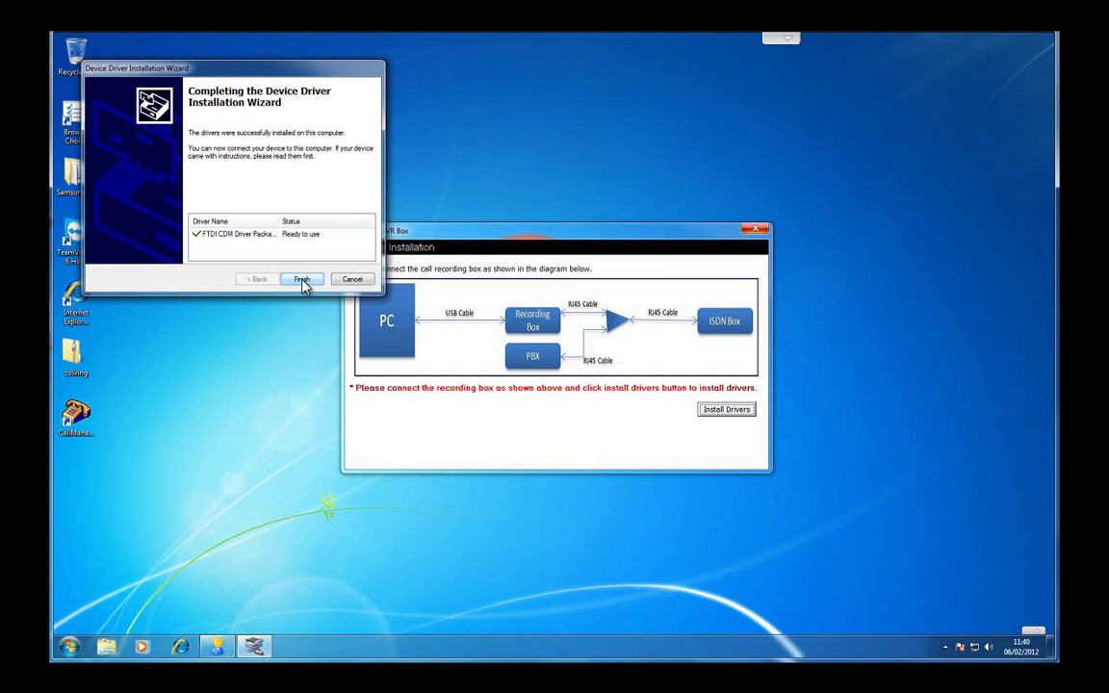
- Finish the driver wizard and confirm United Kingdom (UK) as the location
left_click(302, 280)
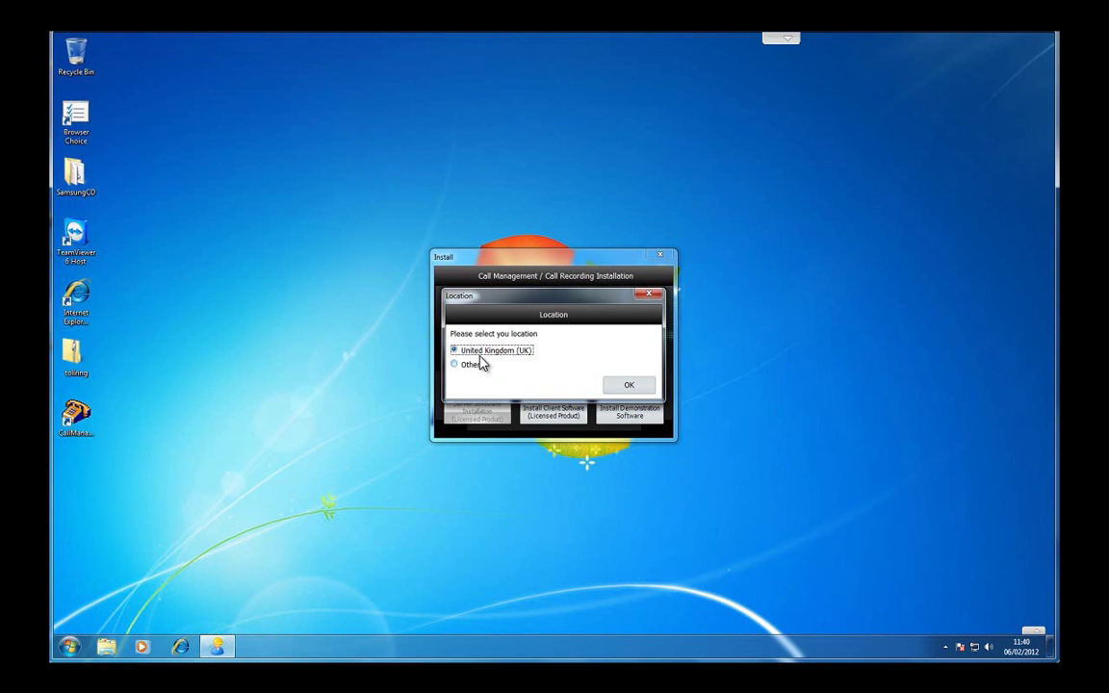
left_click(631, 384)
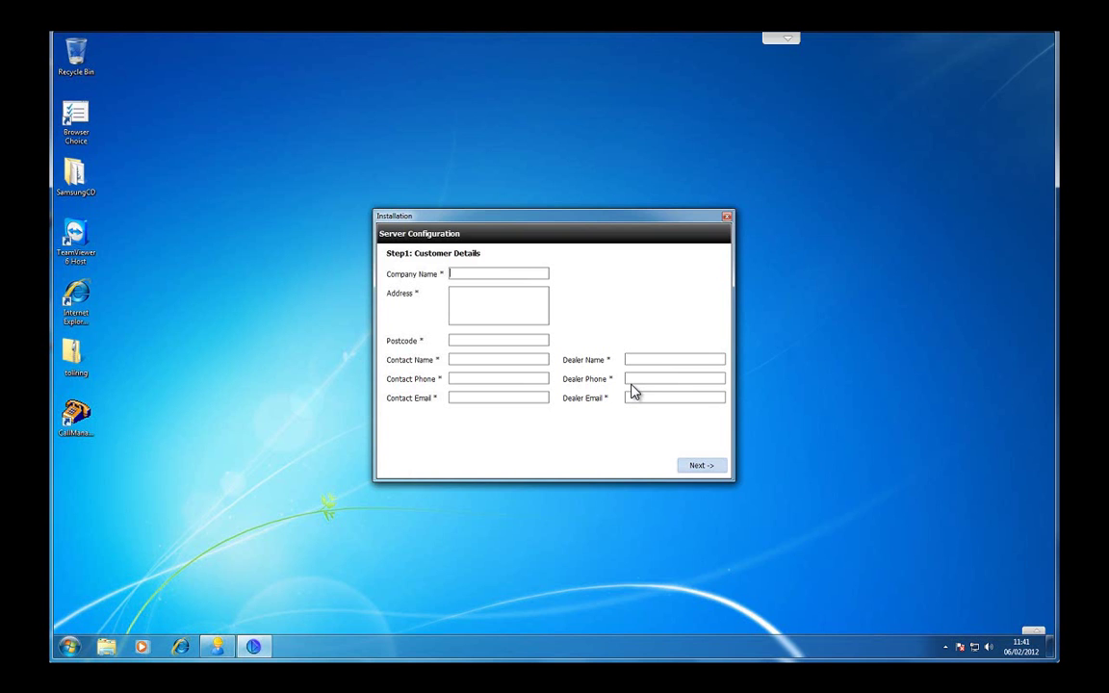
- Enter company ABC with its address, contact e-mail and dealer details, then continue
type("ABC")
left_click(516, 310)
type("10,")
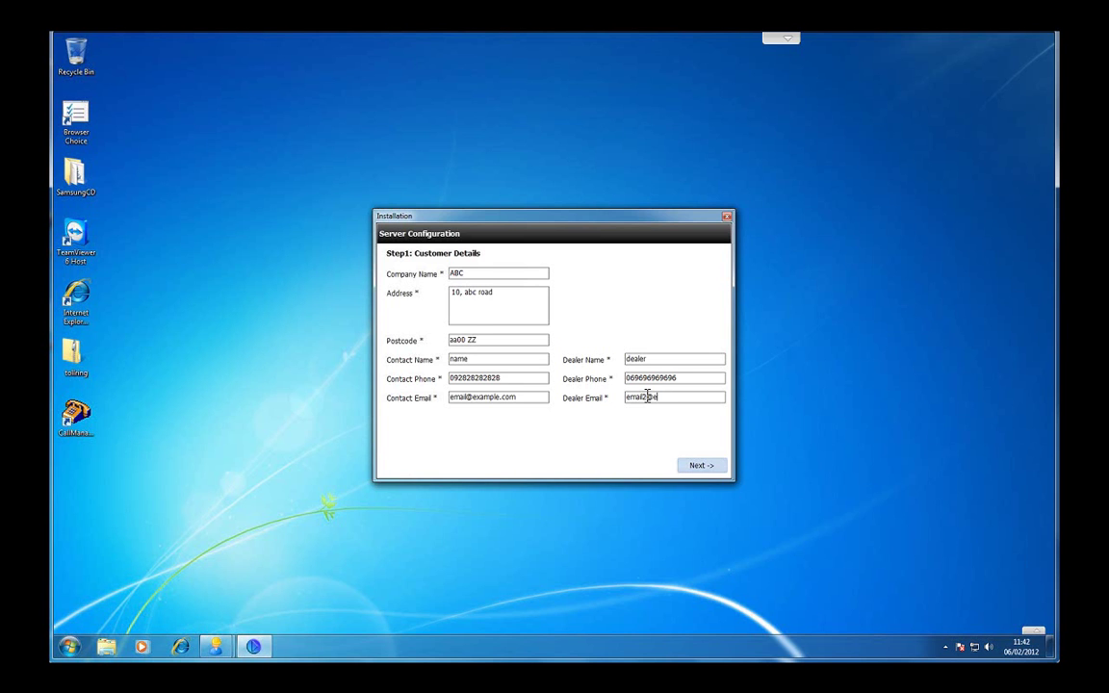
type("xample.com")
left_click(691, 471)
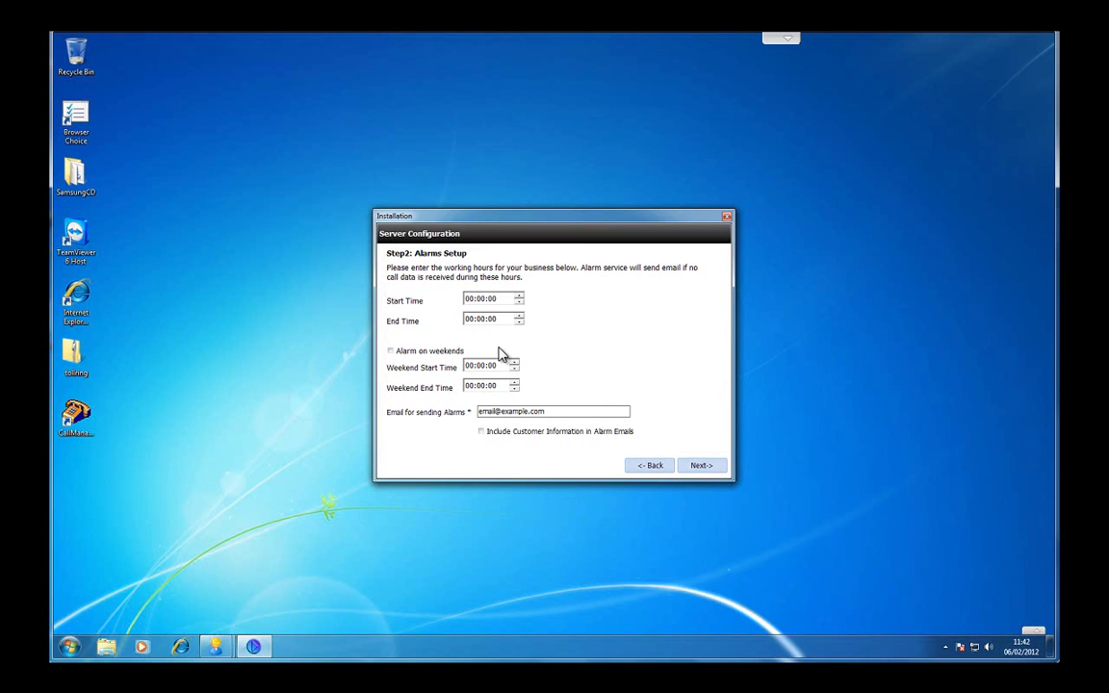
- Set alarm hours from 09:00:00 to 17:00:00, tick the alarm e-mail address, and continue
left_click(470, 301)
type("9")
left_click(469, 321)
type("17")
left_click(552, 414)
left_click(700, 466)
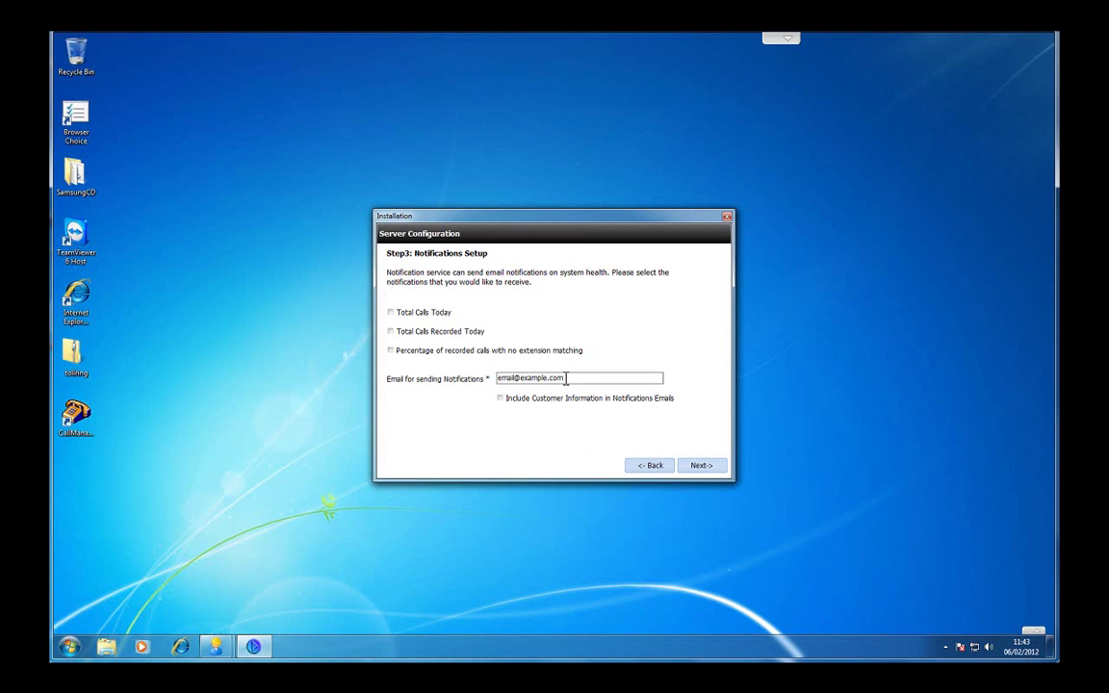
- Leave the notification e-mail unchanged and proceed to Step 4: Emails Setup
left_click_drag(567, 379, 481, 390)
left_click(701, 467)
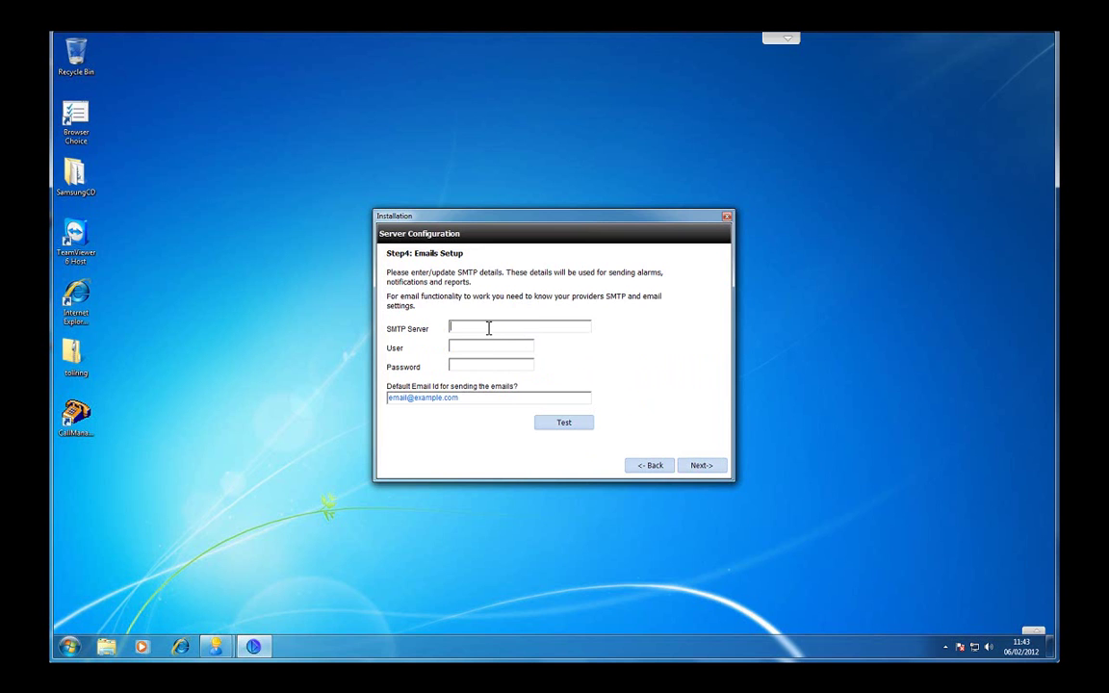
- Enter SMTP server smptservername with its user name and password, test it, and continue
type("smptservername")
left_click(485, 346)
type("userforsmtp")
left_click(486, 366)
type("********")
left_click(560, 433)
left_click(702, 466)
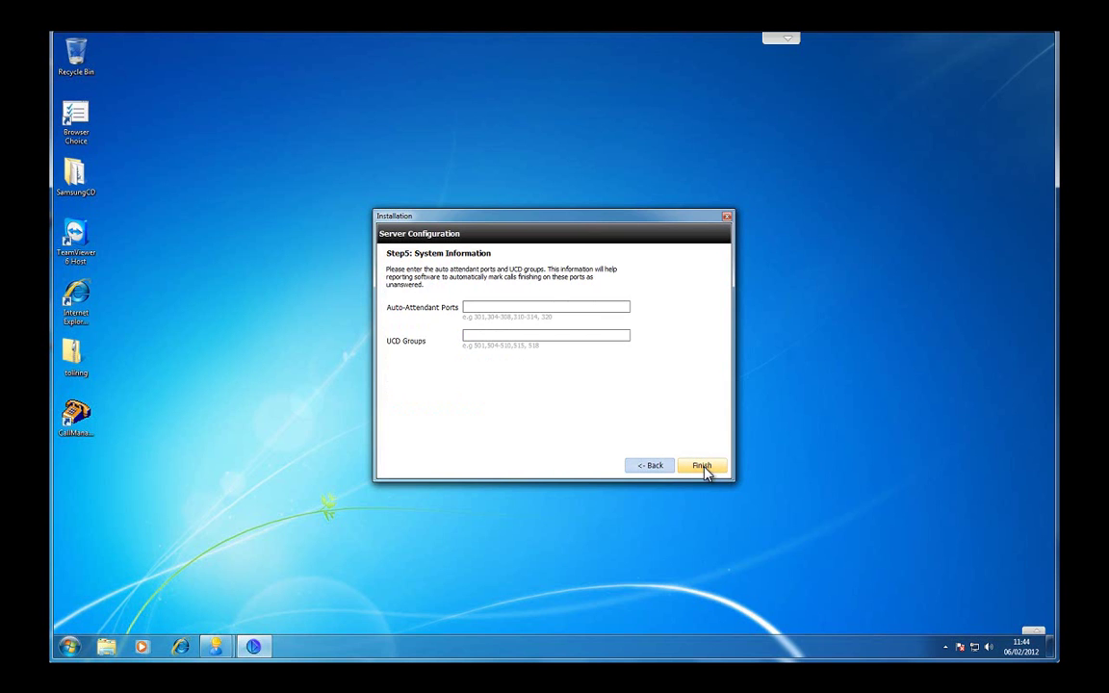
- Enter auto-attendant ports 301-309,312 and UCD groups 501-510,519
left_click(535, 306)
type("301")
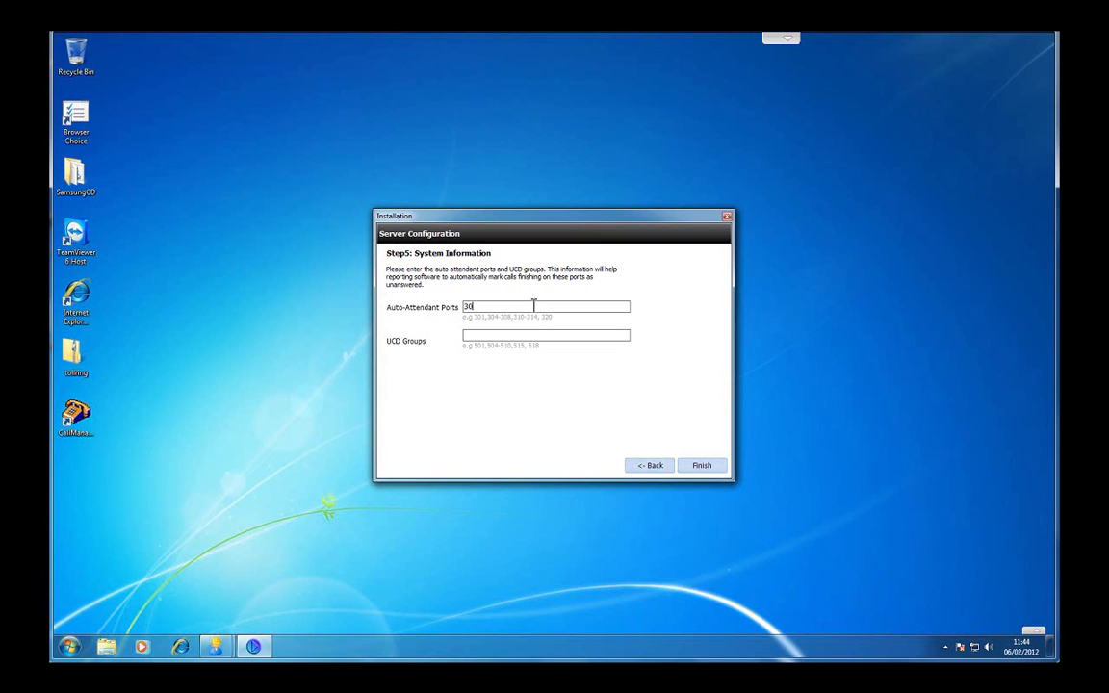
type("-309,312")
left_click(511, 335)
type("501-510,519")
- Finish the server setup, then set the PBX IP address to 192.168.111.5
left_click(701, 466)
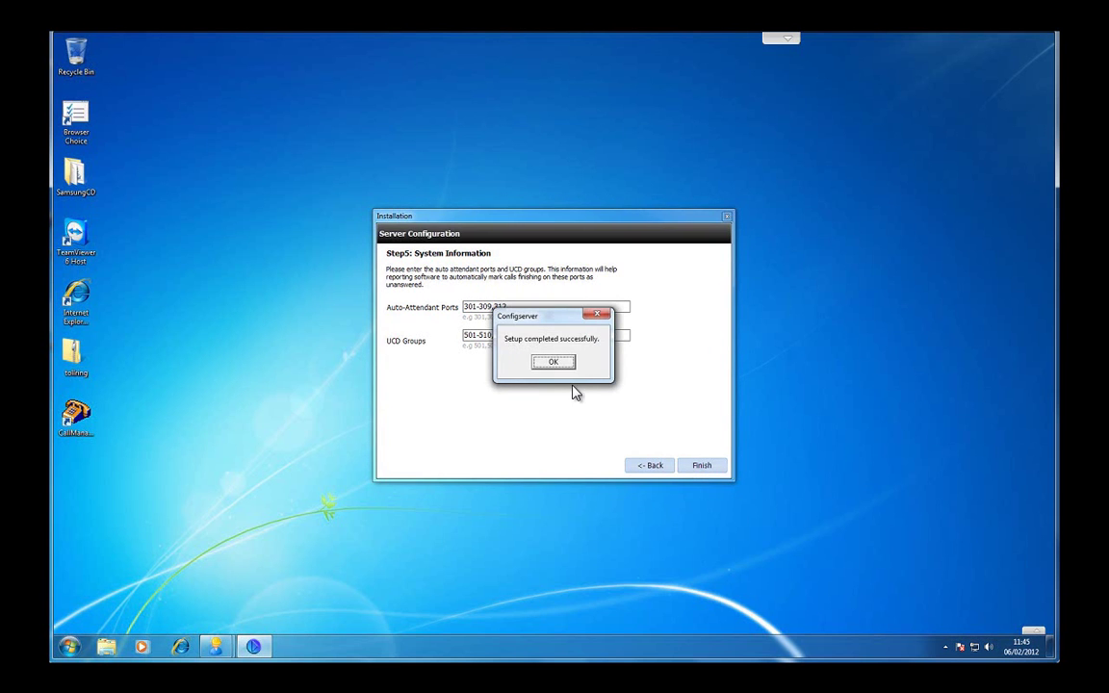
left_click(556, 363)
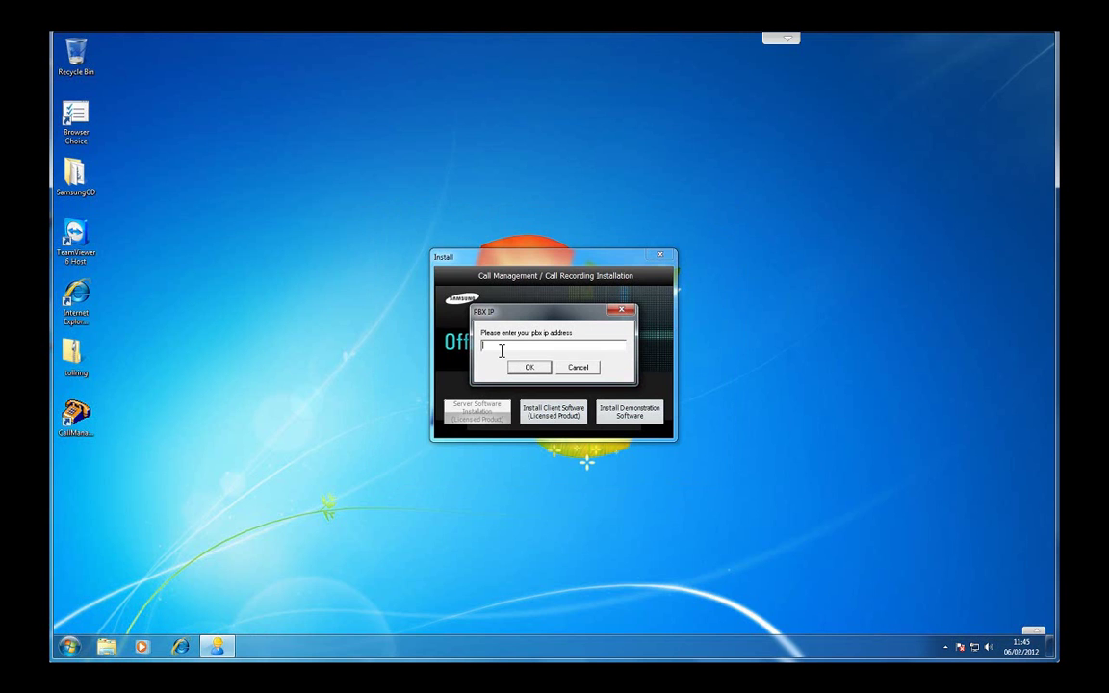
type("192.168.1.1")
key("BackSpace")
key("BackSpace")
type("11.5")
left_click(527, 369)
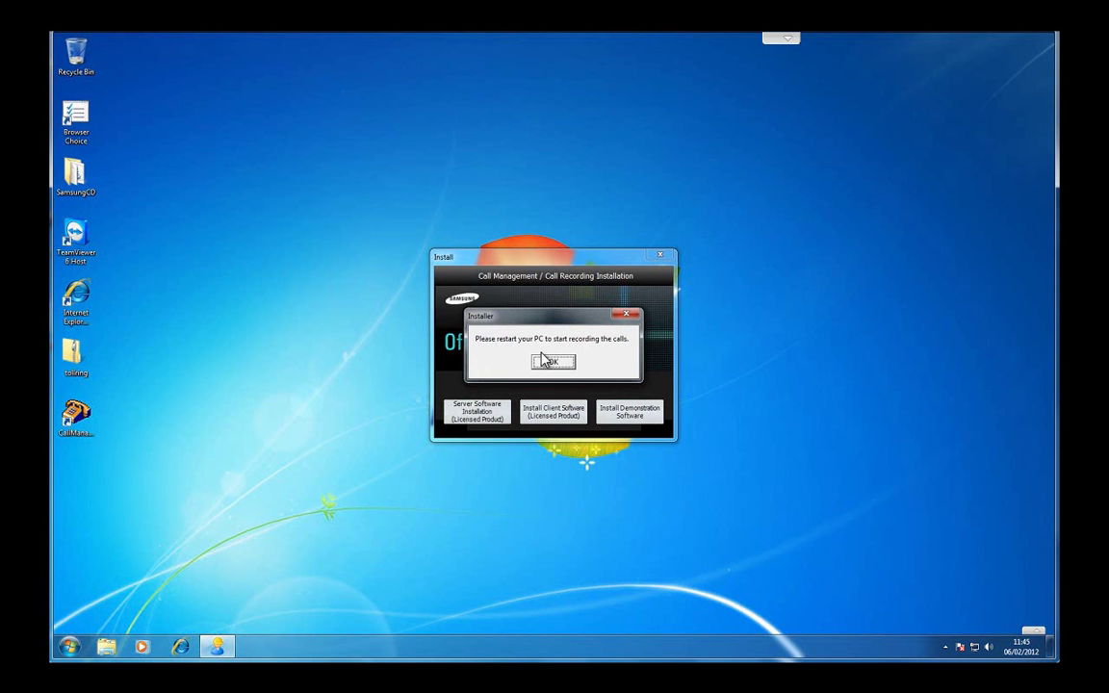
- Acknowledge the reminder to restart the PC before recording calls
left_click(556, 363)
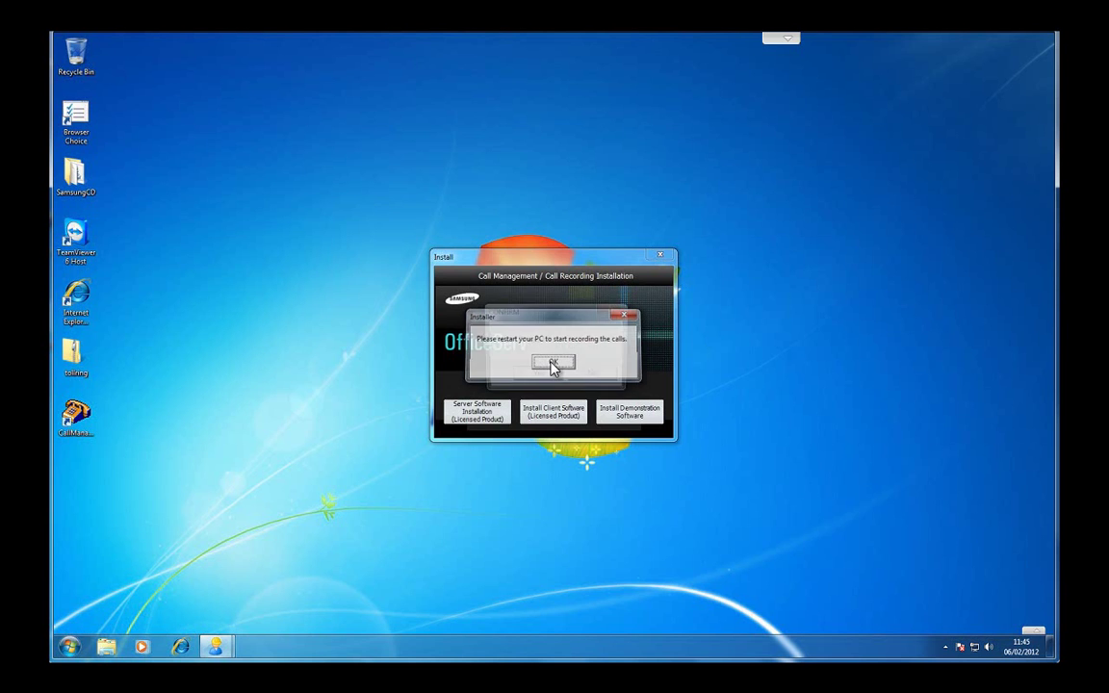